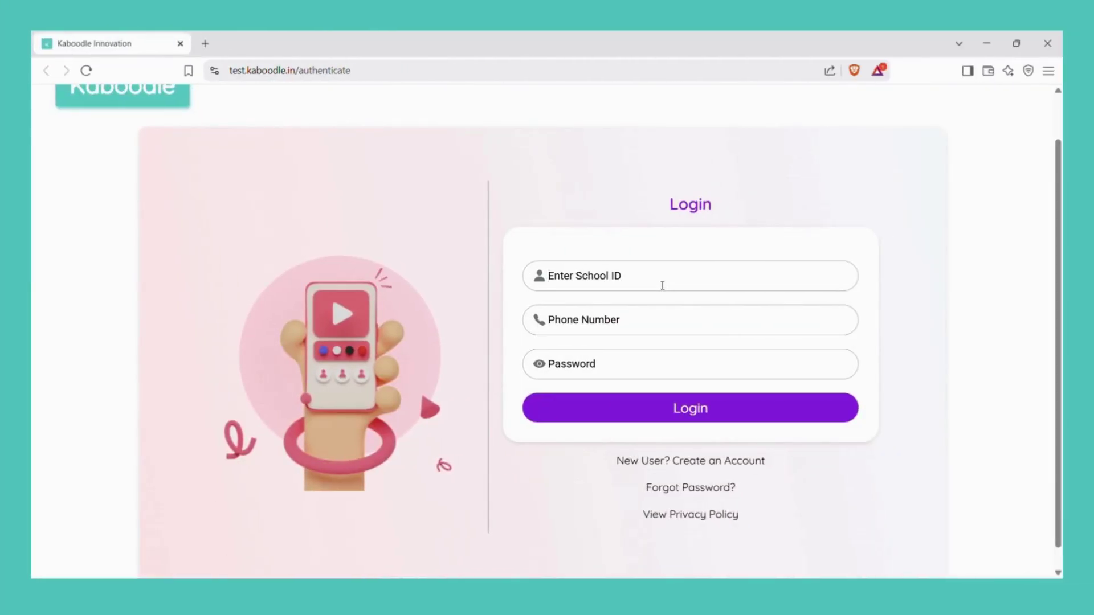
# Step: Enter the school ID, the teacher's phone number and the account password, then log in
pyautogui.click(663, 285)
pyautogui.click(669, 325)
pyautogui.write('7777777710')
pyautogui.hotkey('ctrl', 'a')
pyautogui.hotkey('ctrl', 'c')
pyautogui.click(648, 364)
pyautogui.hotkey('ctrl', 'v')
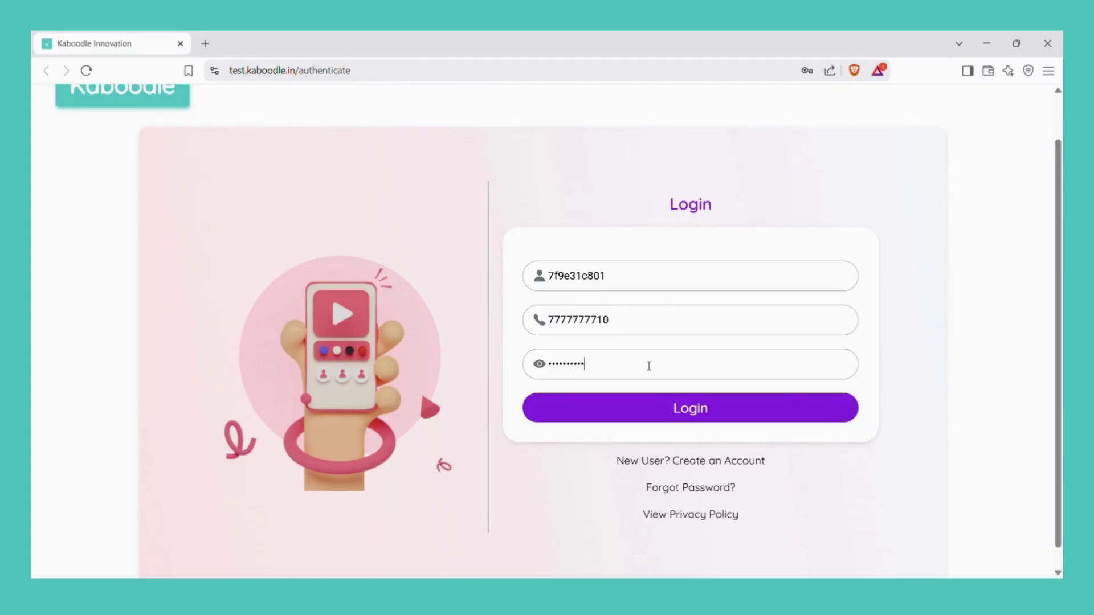
pyautogui.click(702, 419)
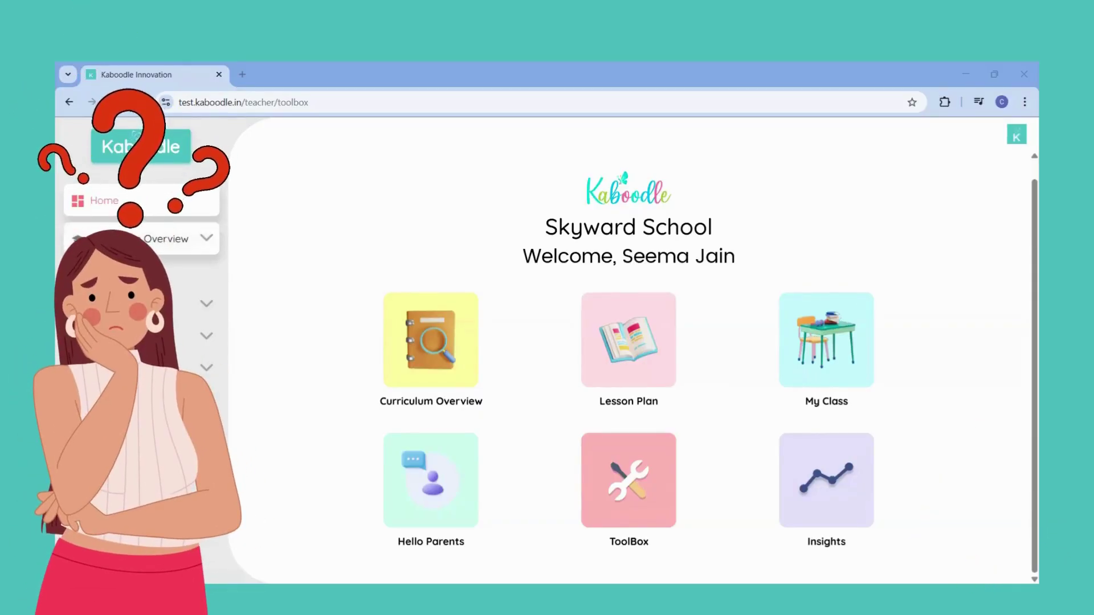
pyautogui.click(456, 355)
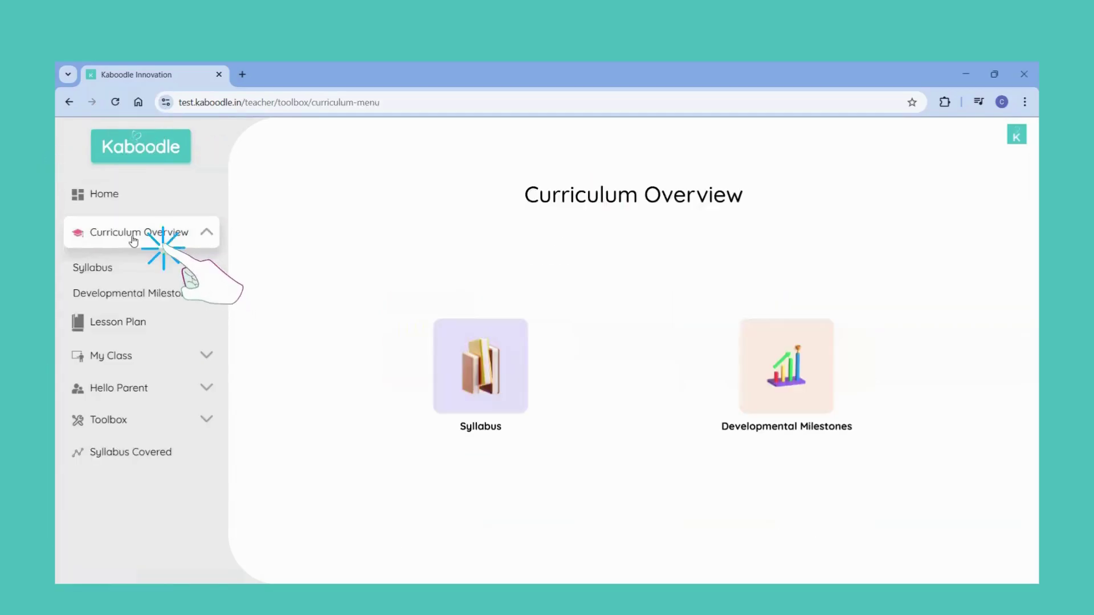
pyautogui.click(456, 355)
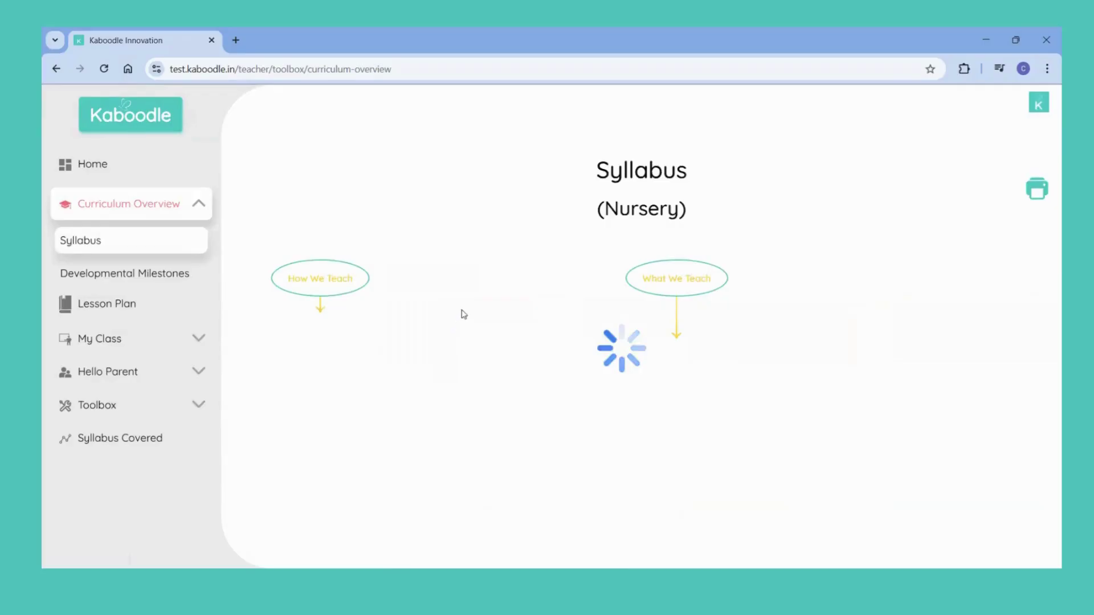
pyautogui.scroll(-8, 481, 254)
pyautogui.scroll(-10, 483, 255)
pyautogui.scroll(-10, 481, 254)
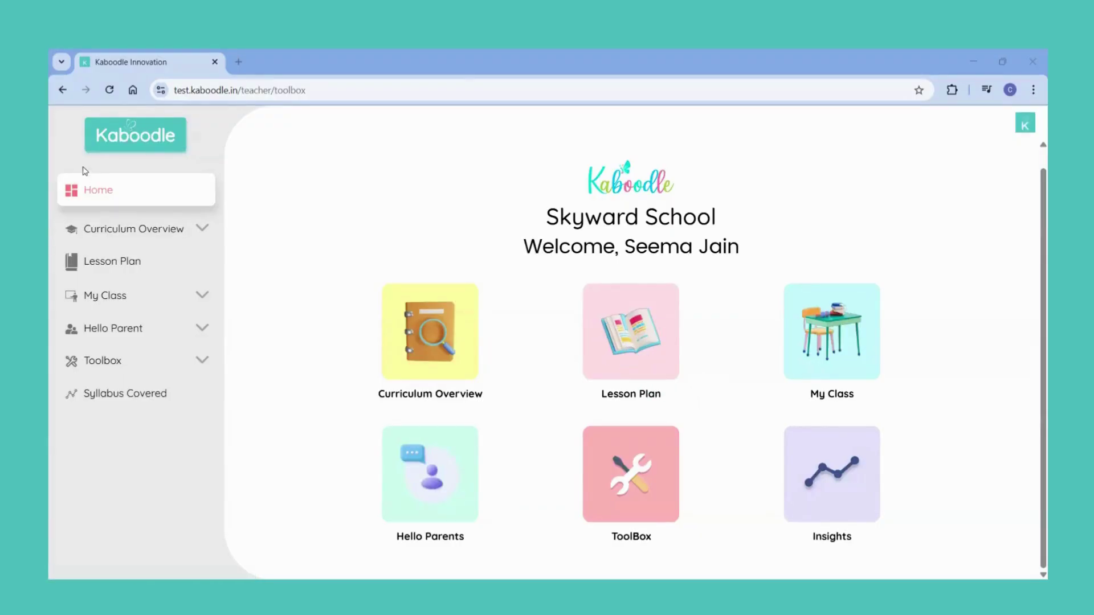
# Step: Open the Day 12 'Who Am I?' lesson plan and scroll through its activity rows
pyautogui.click(112, 261)
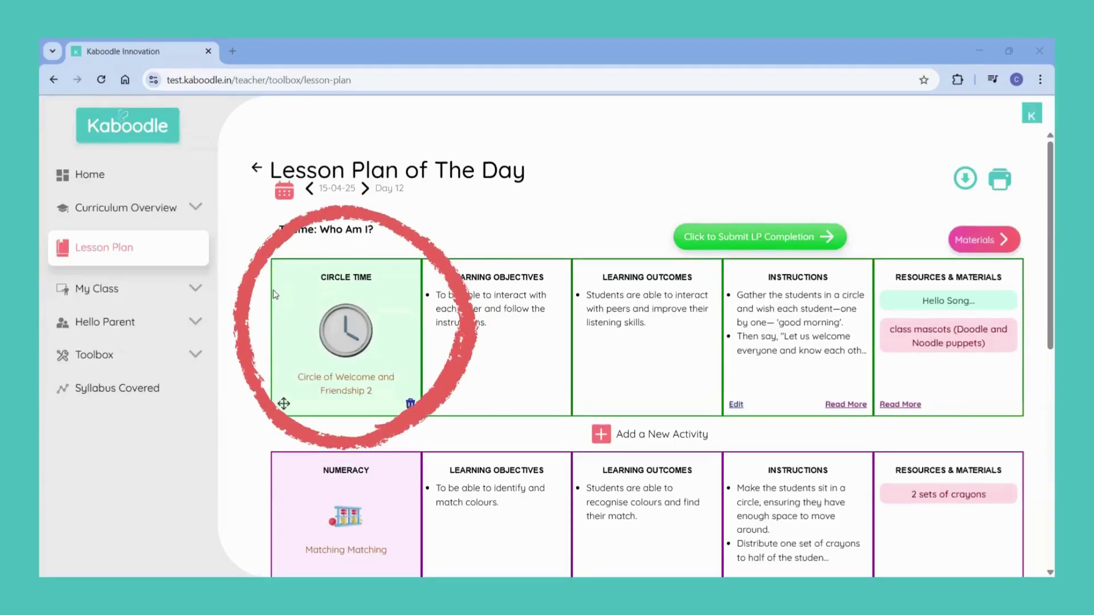
pyautogui.scroll(-2, 274, 294)
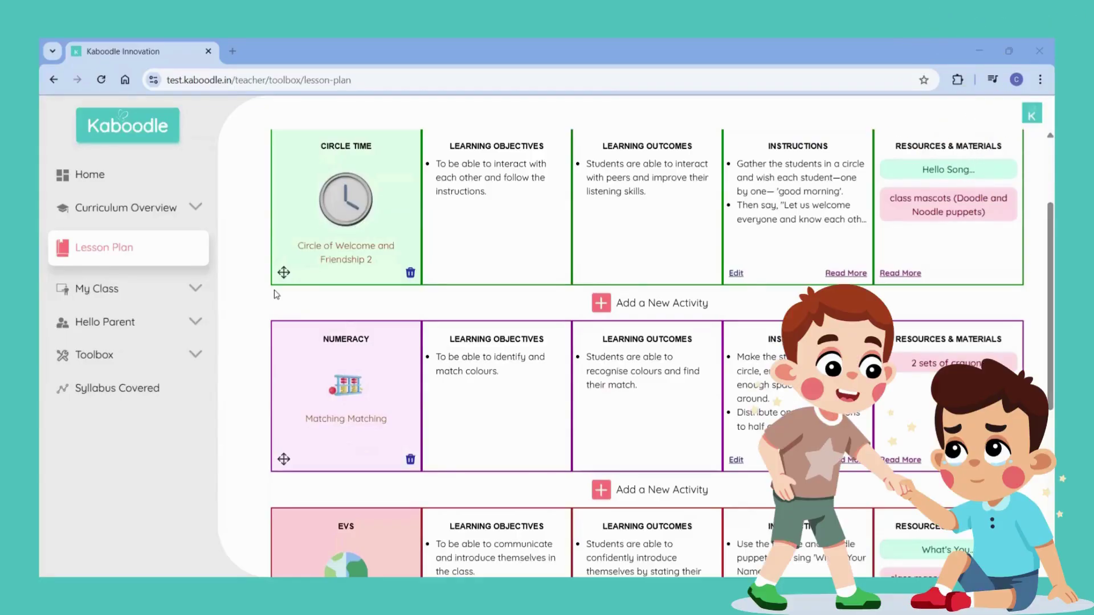
pyautogui.scroll(-5, 276, 294)
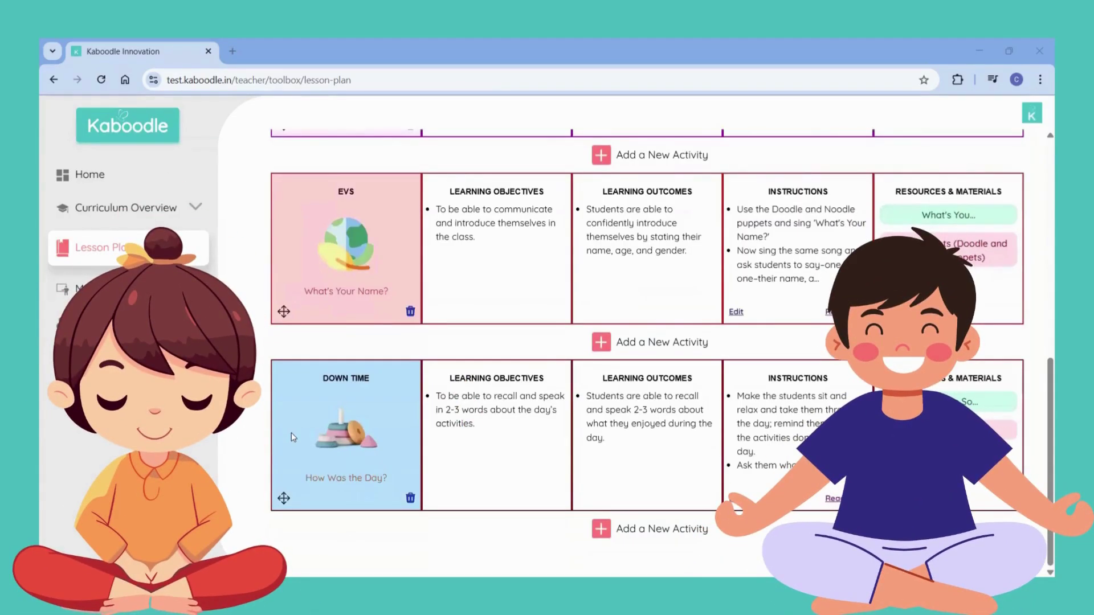
pyautogui.scroll(8, 860, 422)
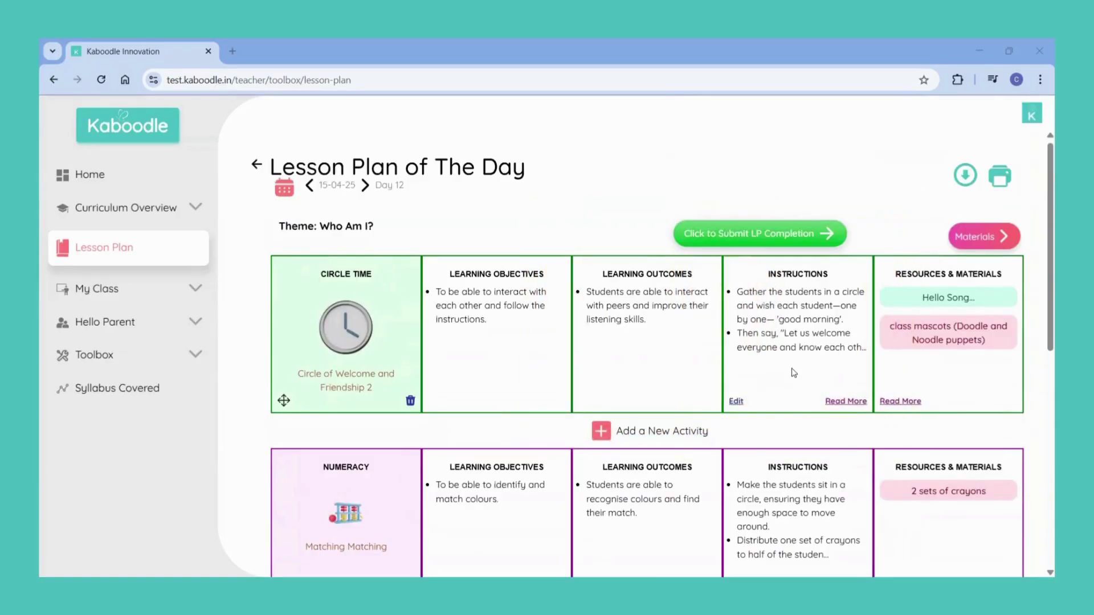
pyautogui.click(845, 402)
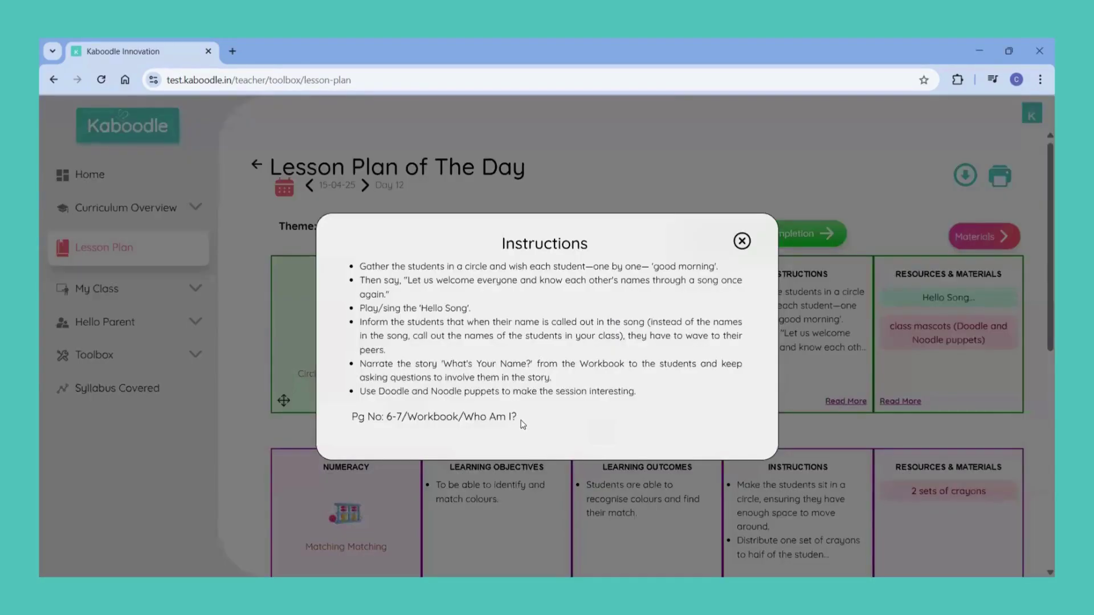
pyautogui.moveTo(339, 423); pyautogui.dragTo(520, 429)
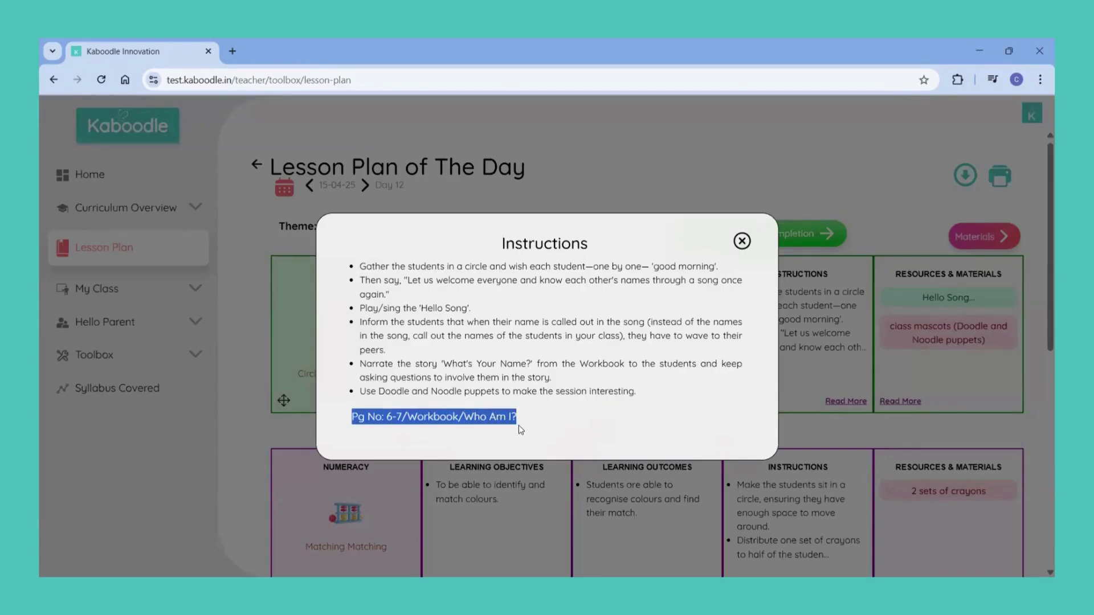
pyautogui.click(625, 413)
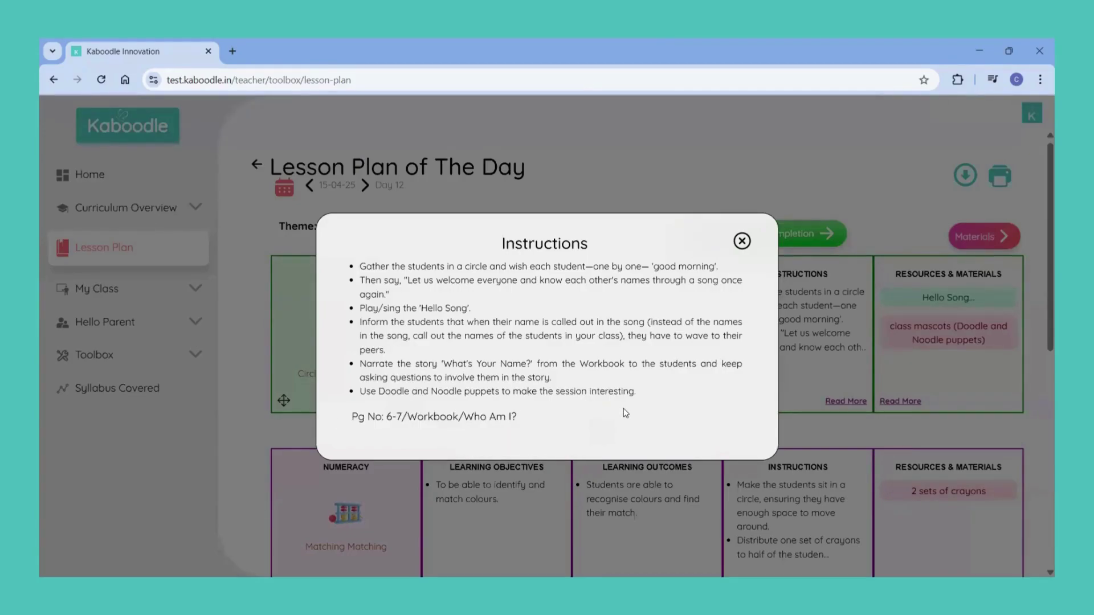
pyautogui.click(741, 241)
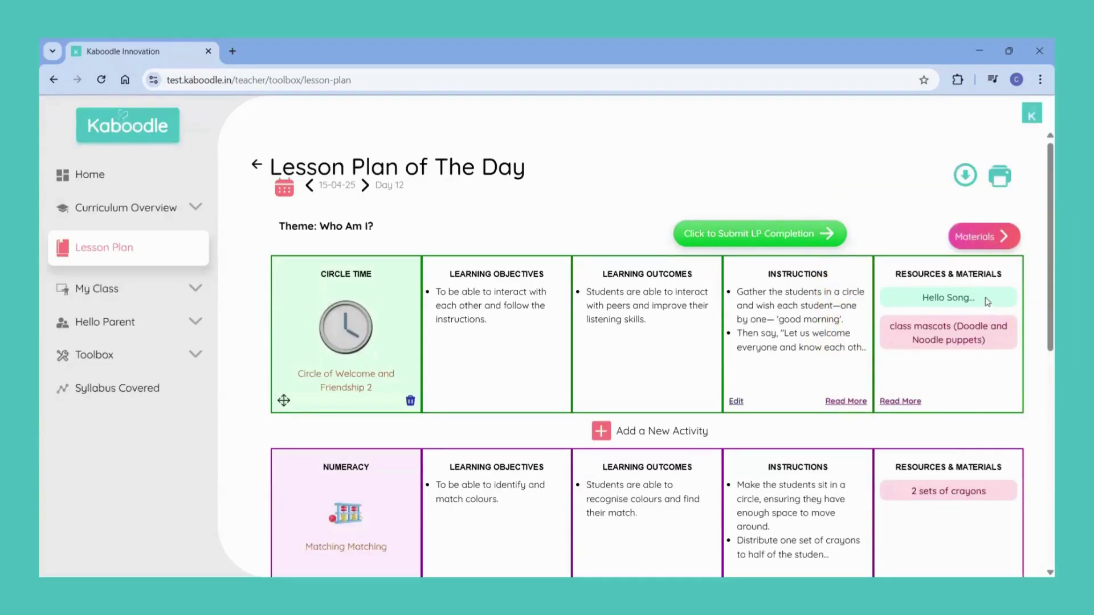
pyautogui.click(901, 403)
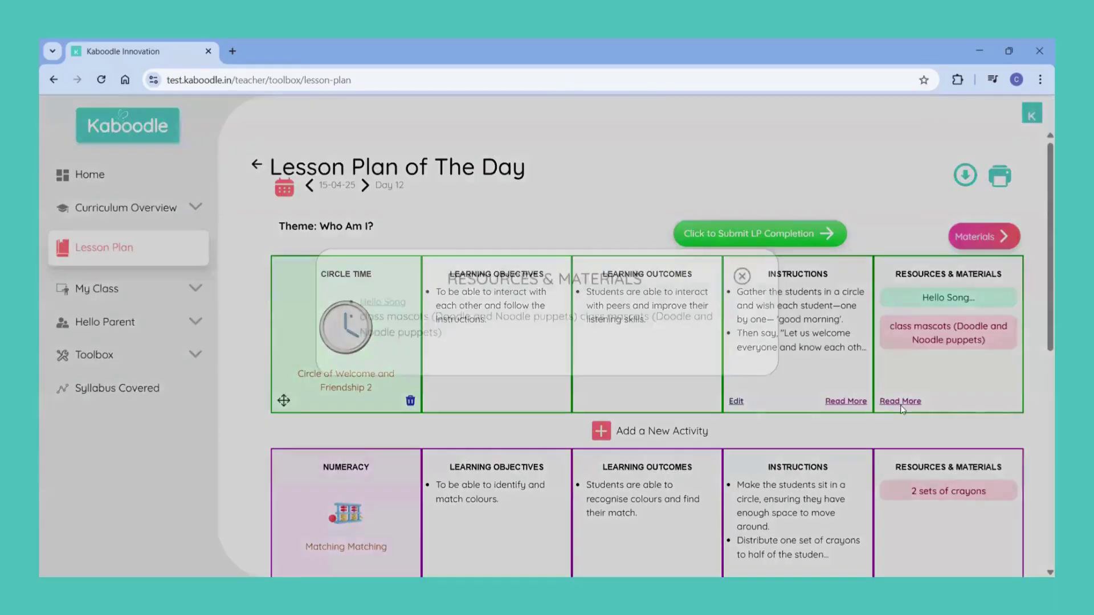
pyautogui.click(382, 324)
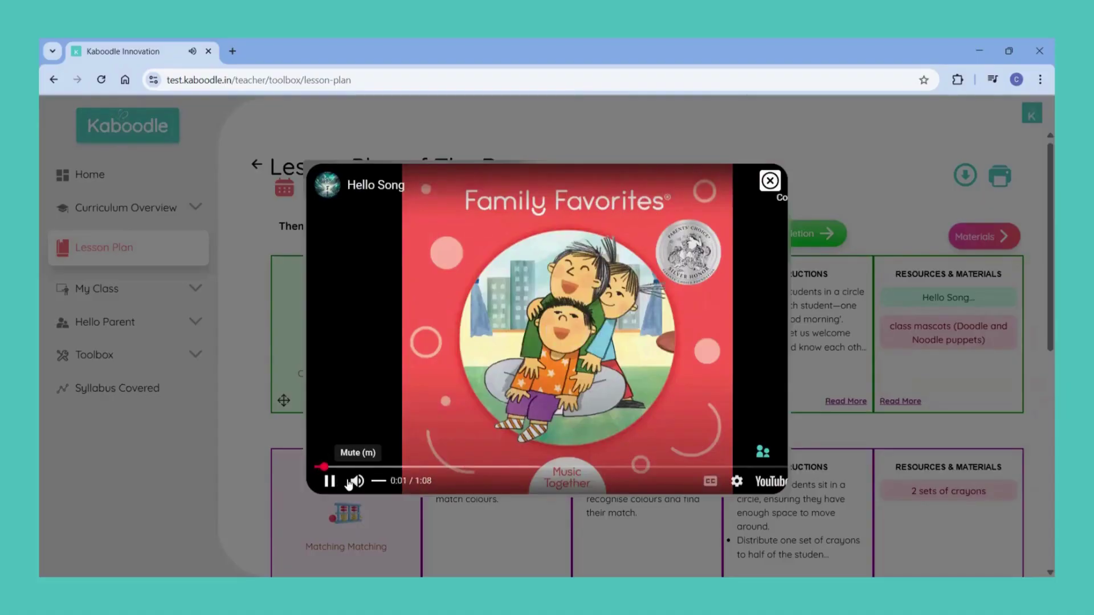
pyautogui.click(770, 181)
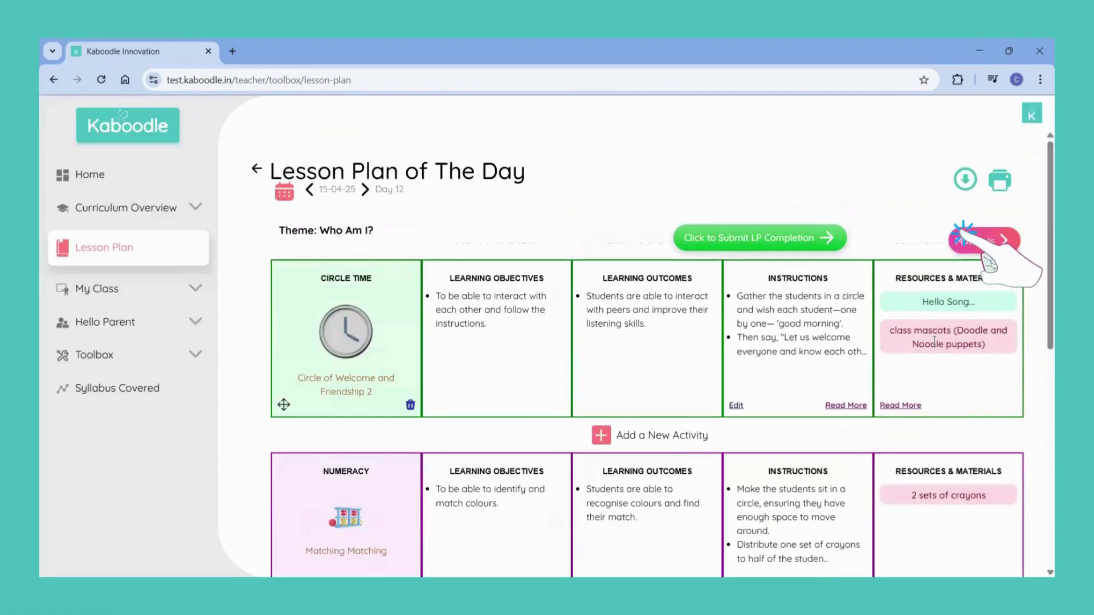
# Step: View the week's Materials list, scrolling through it and back to the top
pyautogui.click(972, 249)
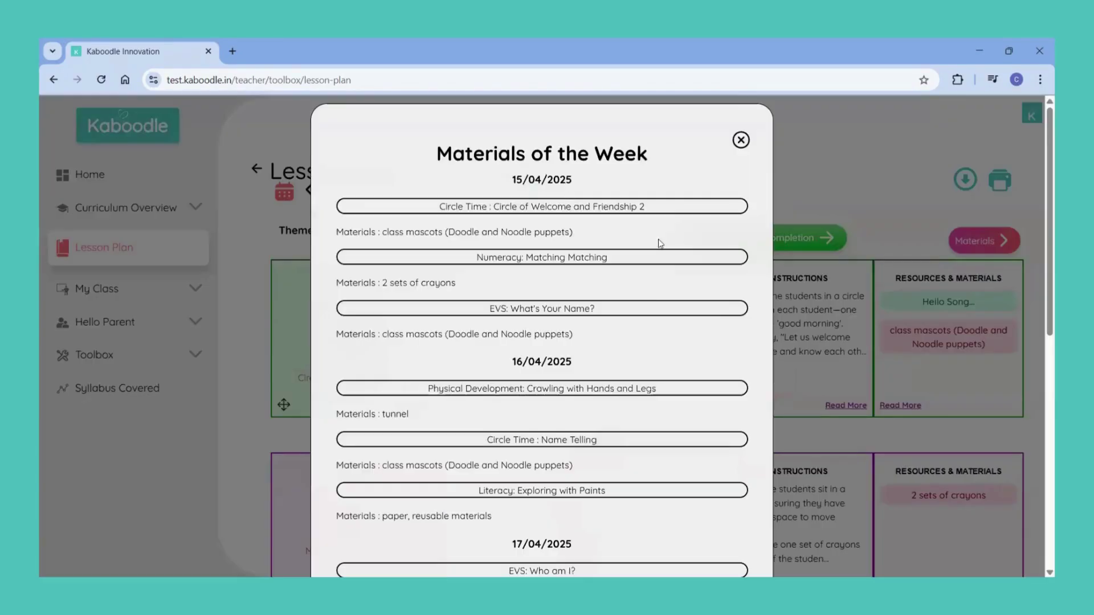
pyautogui.scroll(-5, 661, 251)
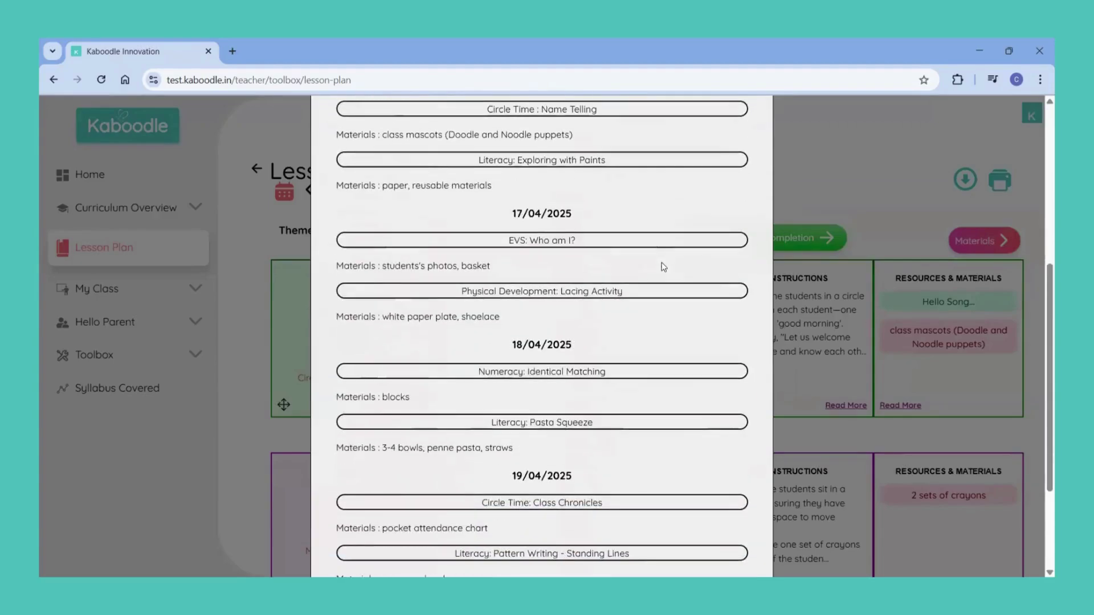
pyautogui.scroll(-3, 664, 267)
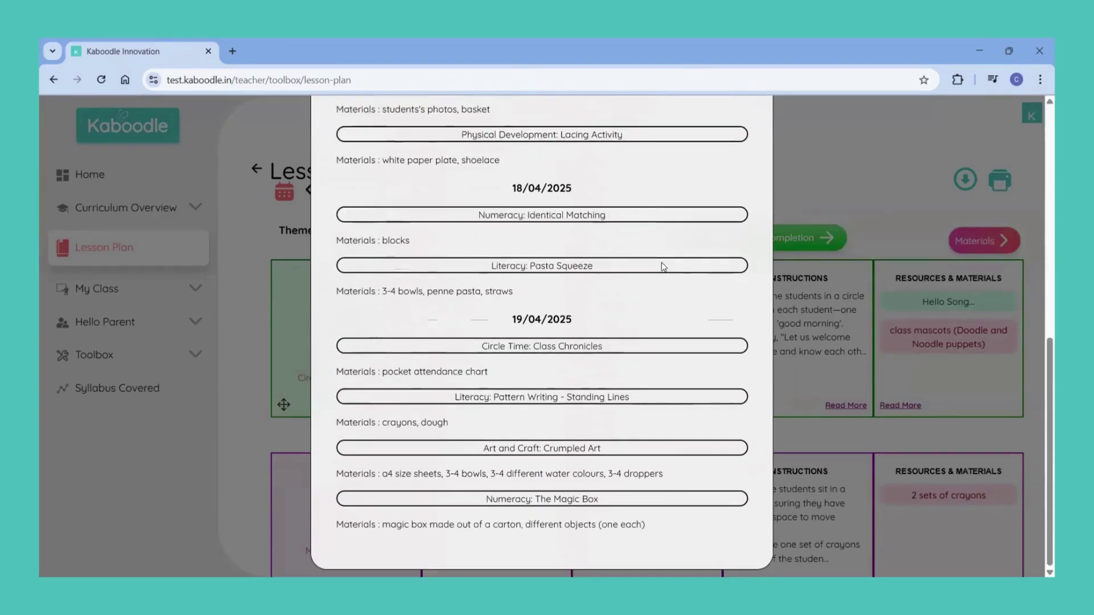
pyautogui.scroll(8, 677, 352)
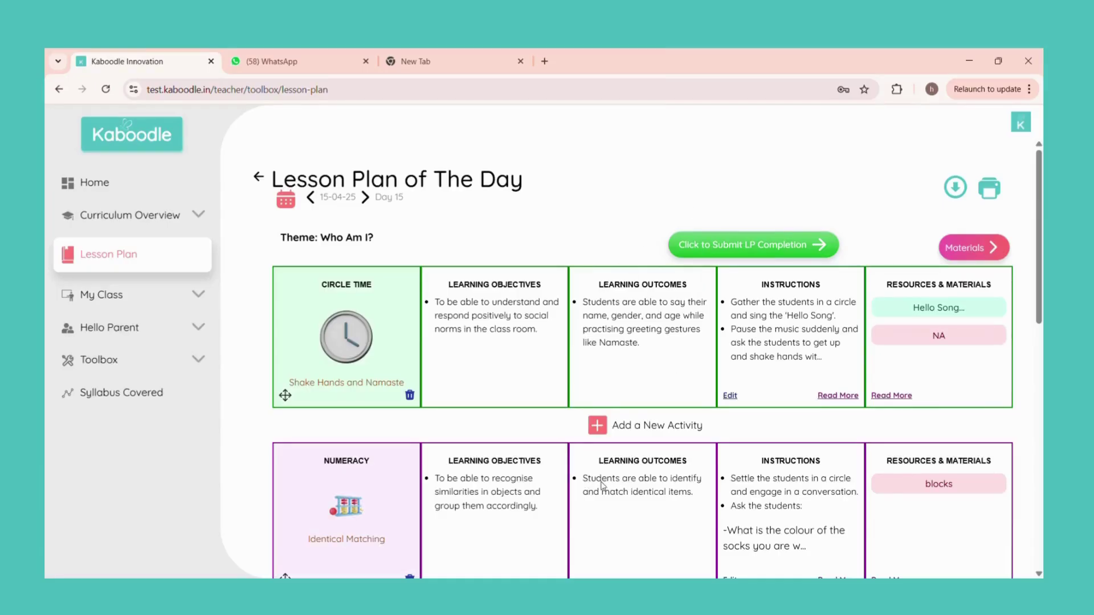
# Step: Start a new English activity named 'Scrunch and Punch'
pyautogui.click(599, 426)
pyautogui.click(507, 218)
pyautogui.write('S')
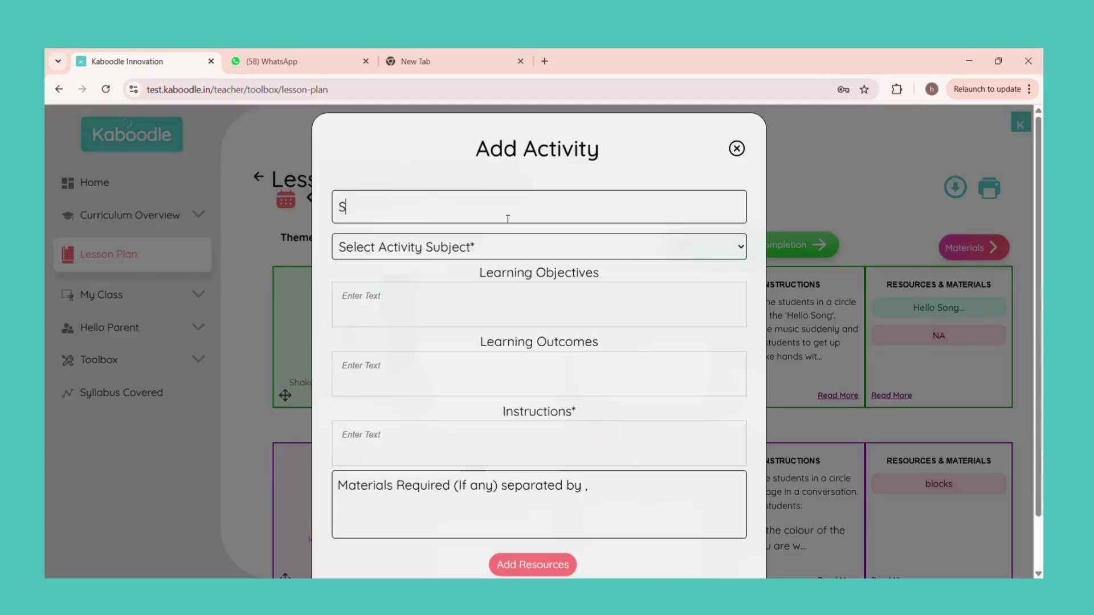
pyautogui.write('crunch and ')
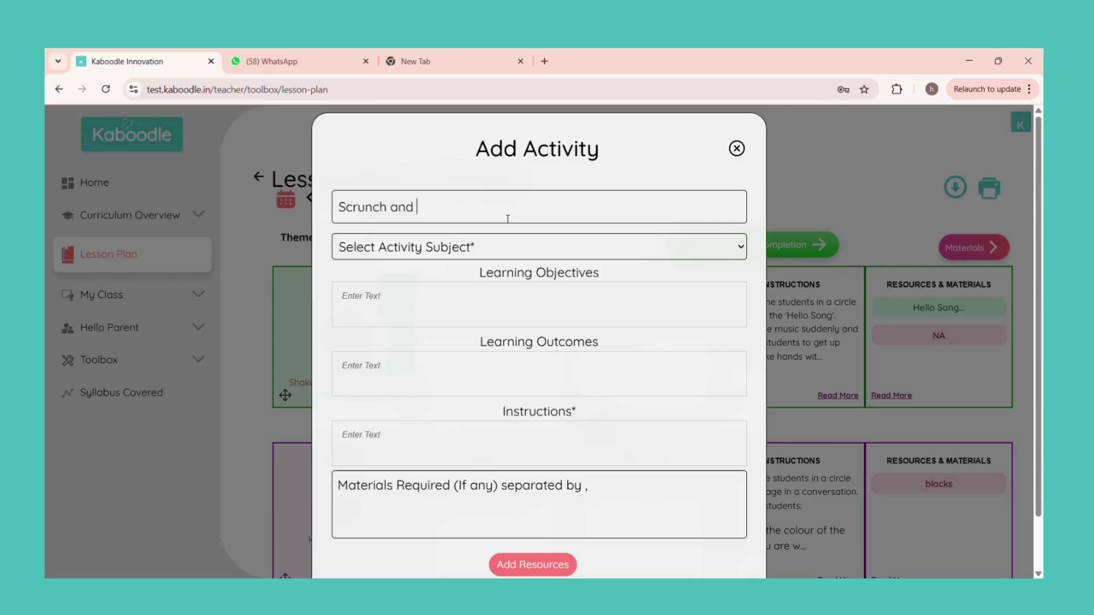
pyautogui.write('Punch')
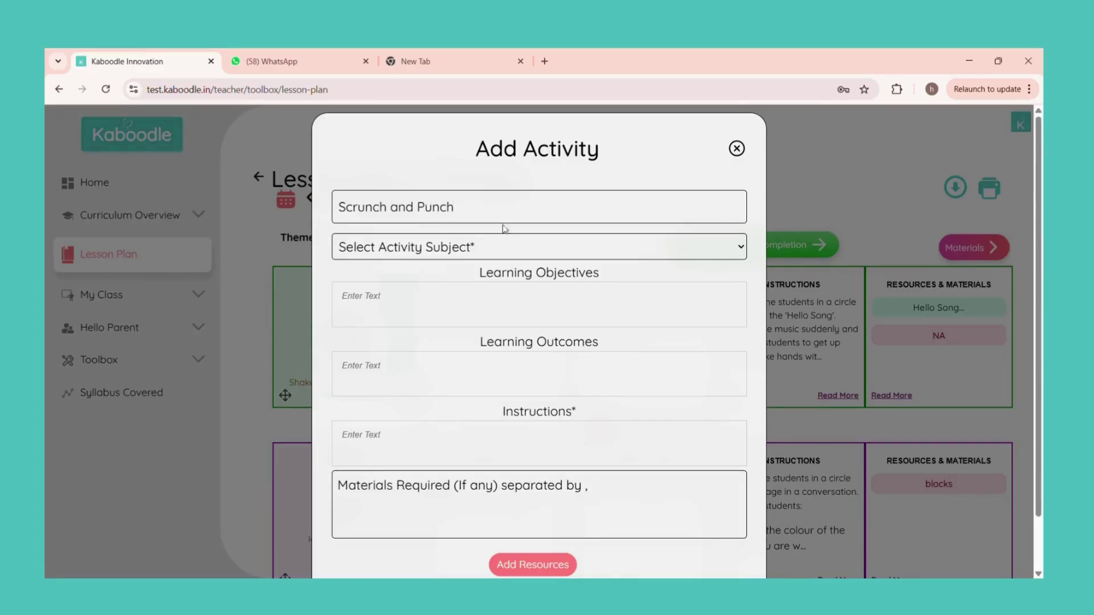
pyautogui.click(402, 292)
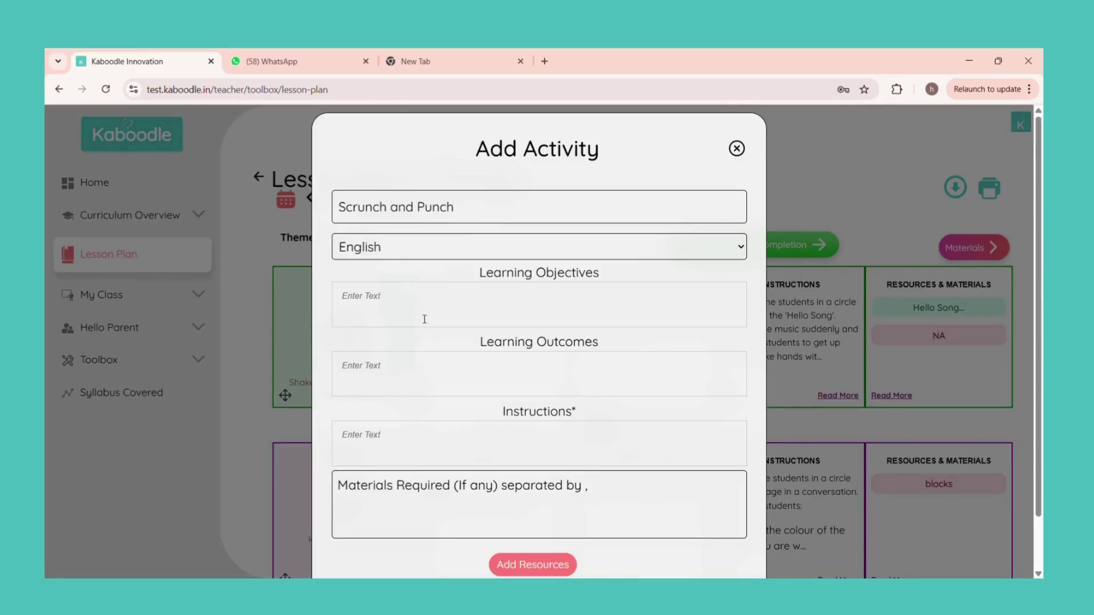
# Step: Add bulleted objectives ('follow instructions') and instructions using newspaper and plain sheets, then submit
pyautogui.click(425, 320)
pyautogui.click(549, 299)
pyautogui.write('To be able to develop the')
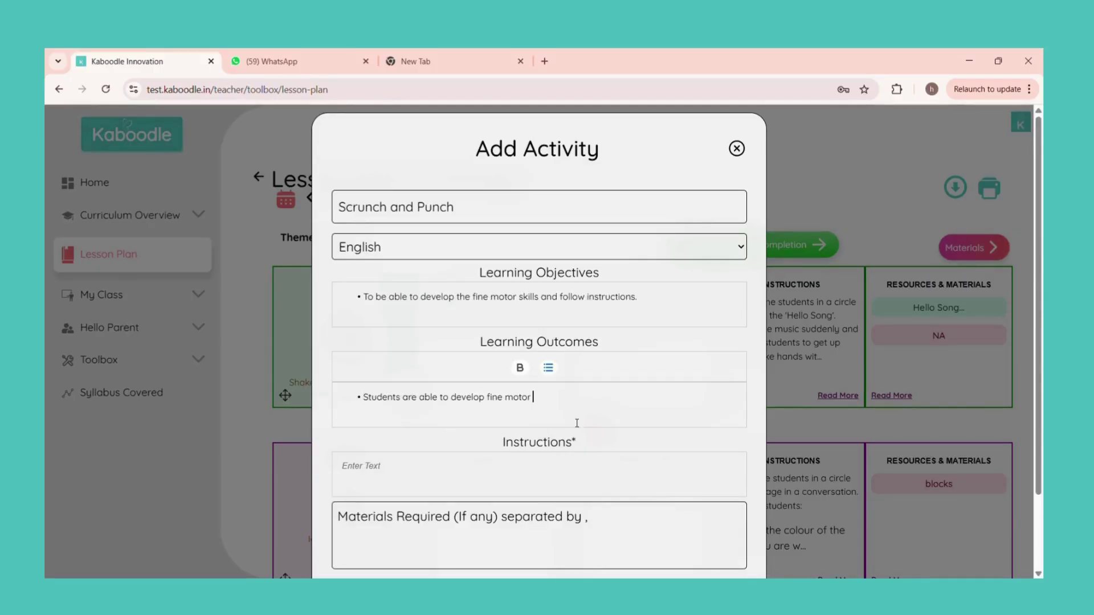
pyautogui.write('kills and follow instructions.')
pyautogui.click(577, 464)
pyautogui.click(550, 438)
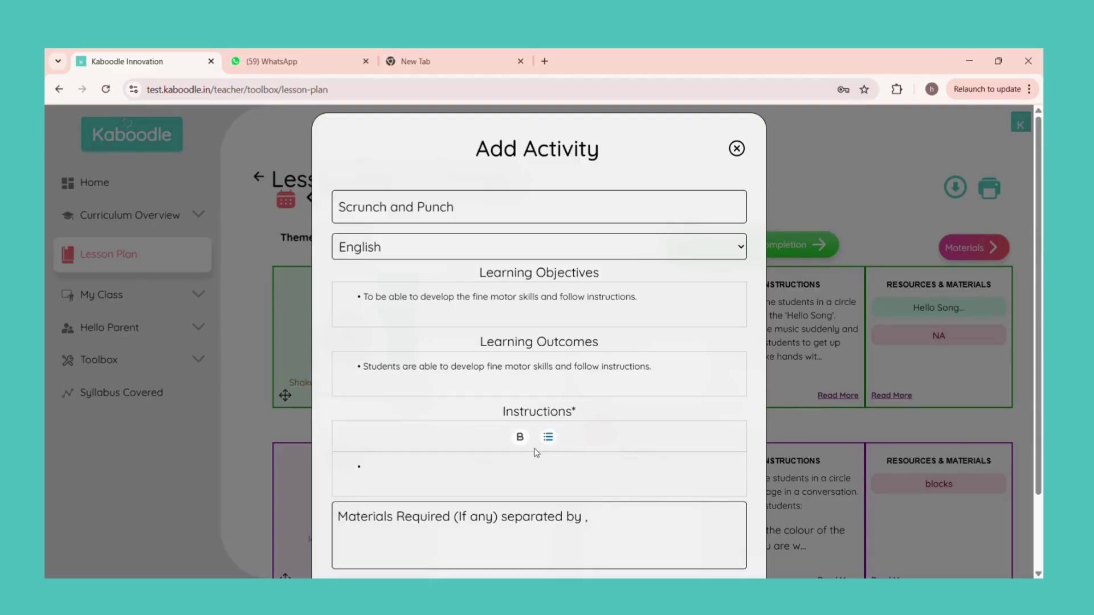
pyautogui.write('Provide newspaper to the students.')
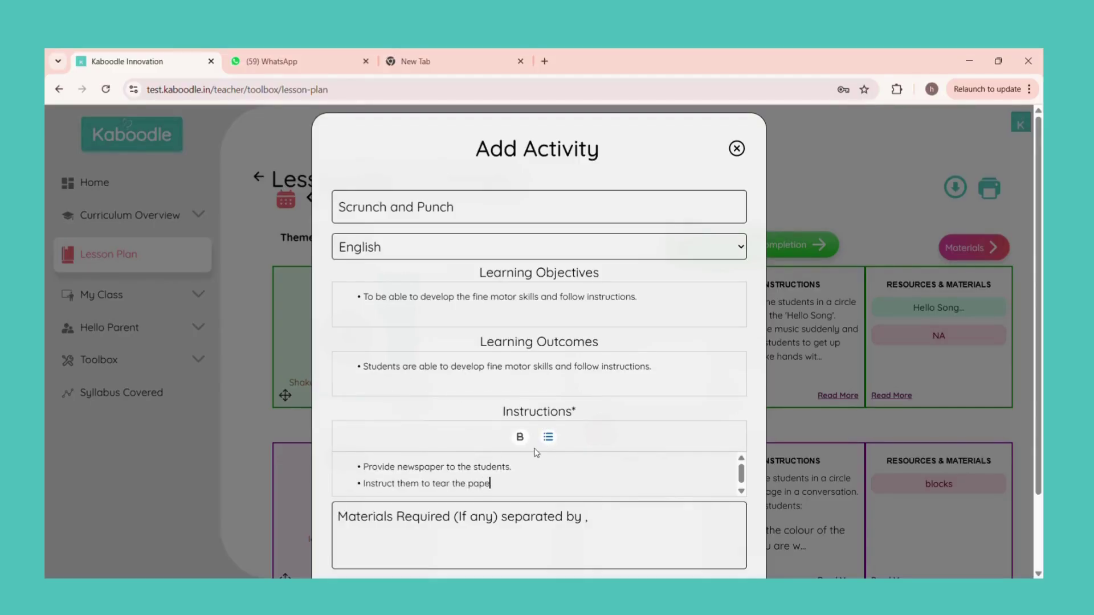
pyautogui.write('and')
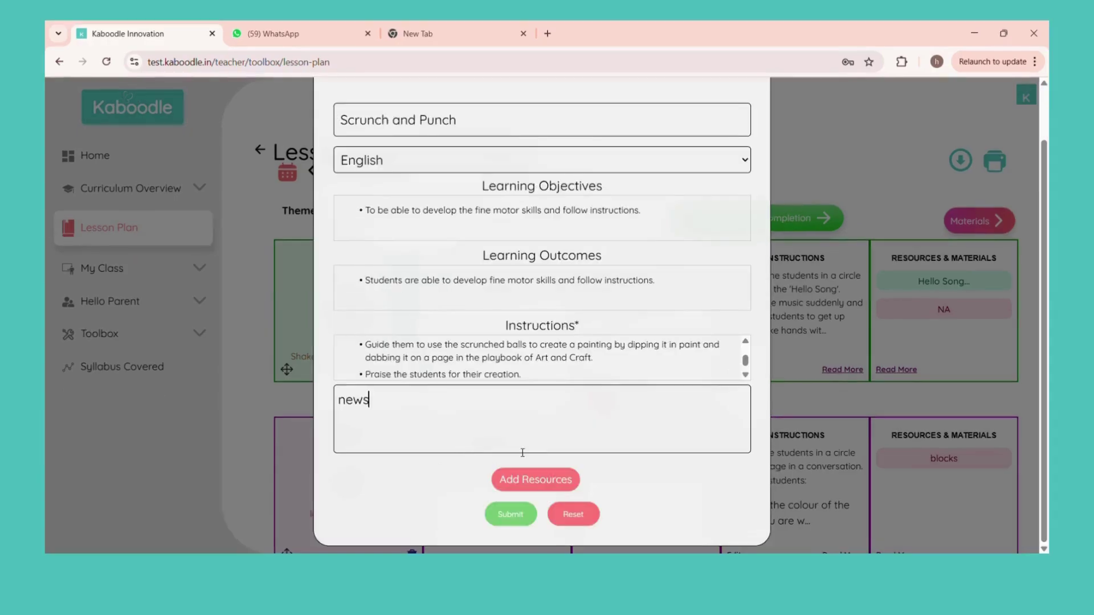
pyautogui.write('paper , plain she')
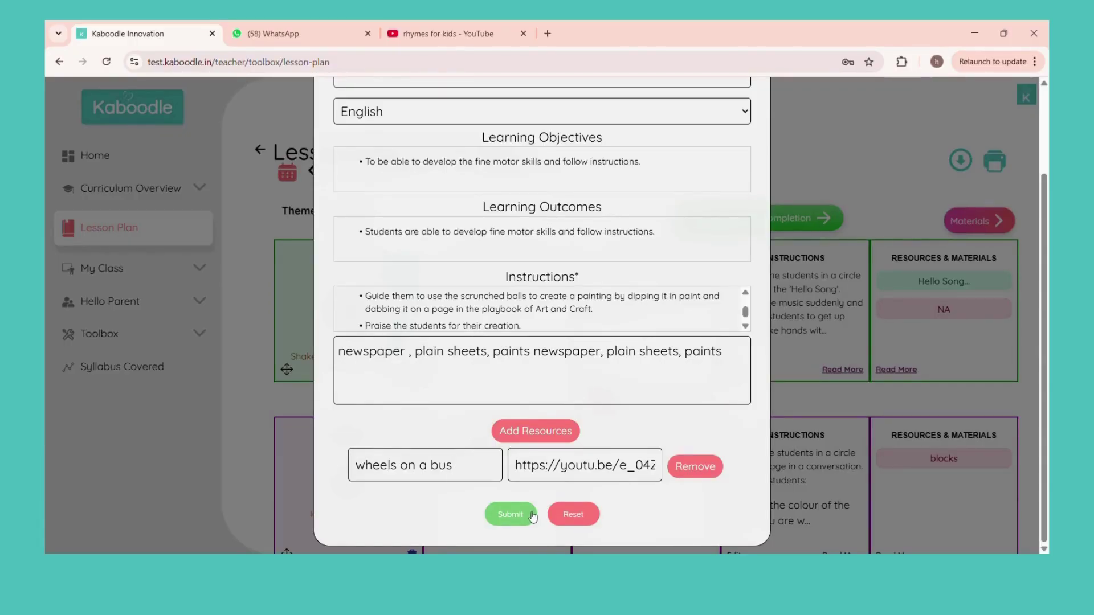
pyautogui.click(532, 516)
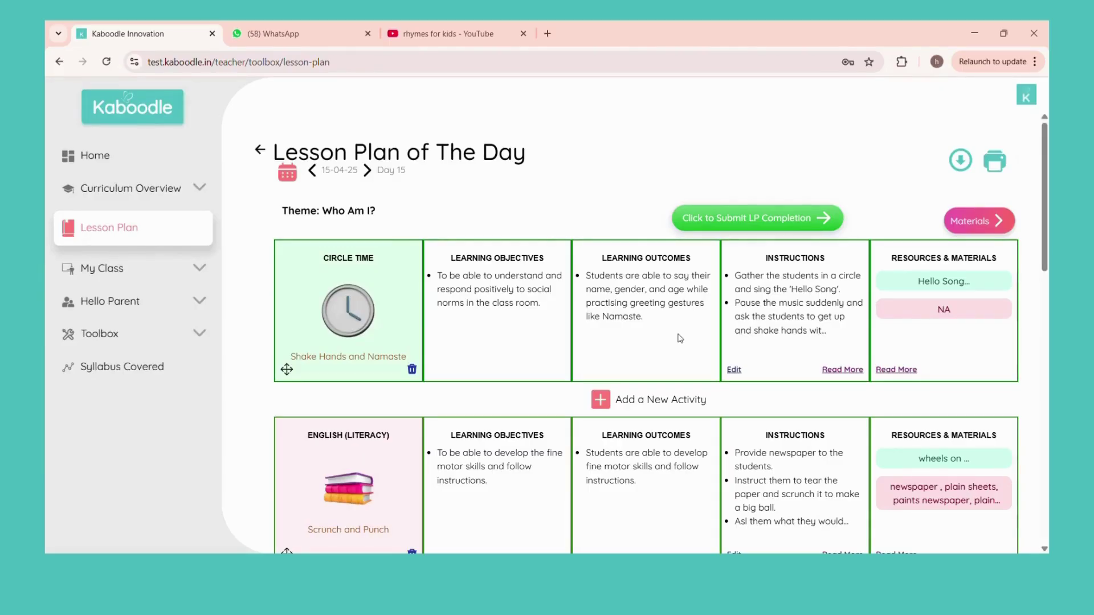
# Step: Delete the Scrunch and Punch activity and confirm with Yes
pyautogui.scroll(-2, 679, 338)
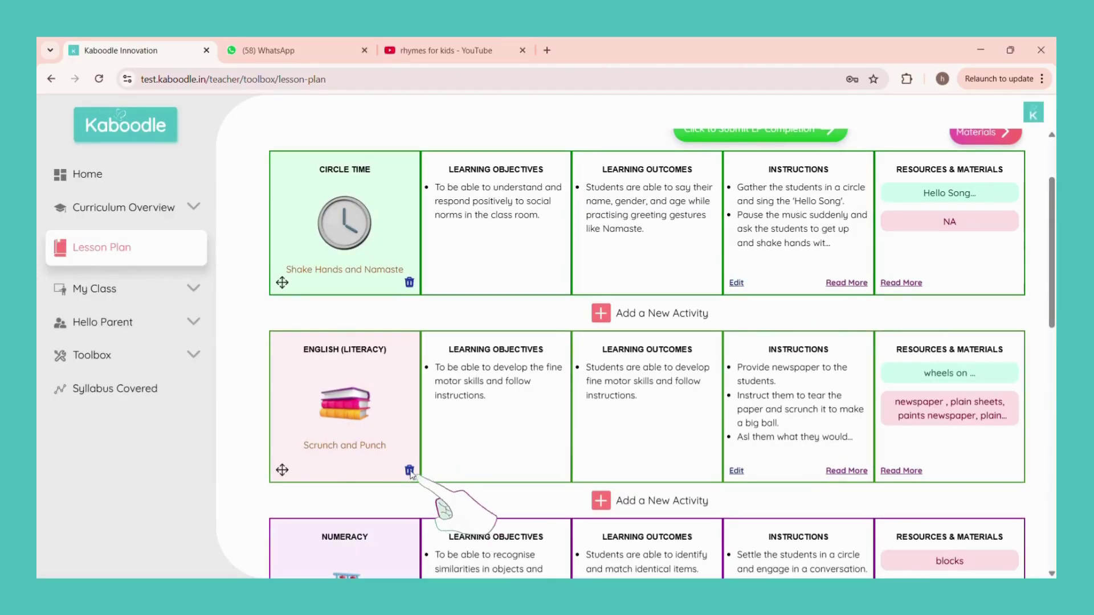
pyautogui.click(410, 470)
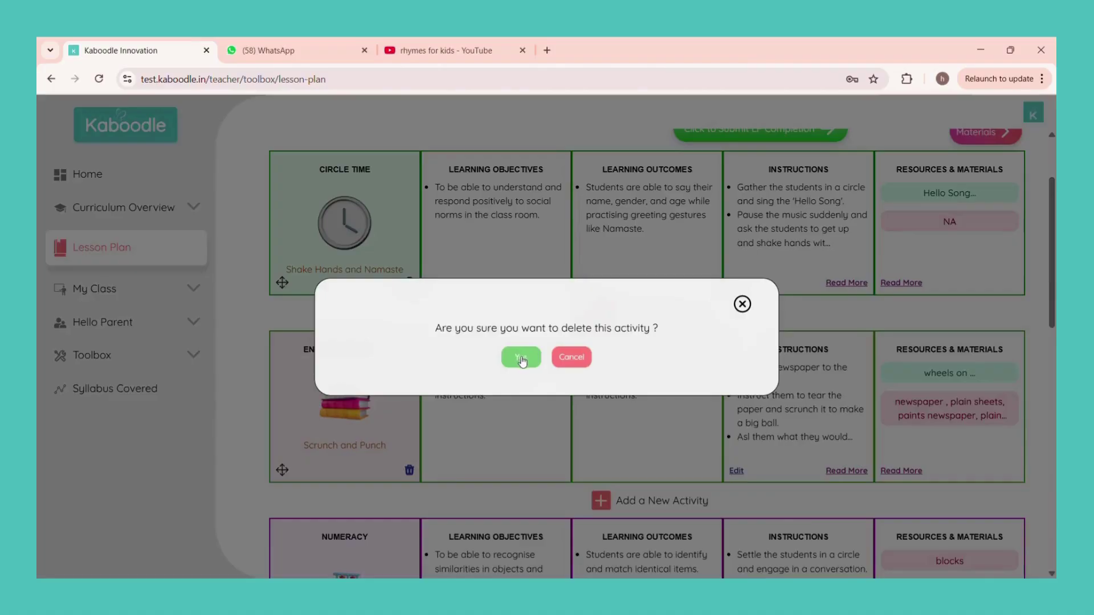
pyautogui.click(521, 358)
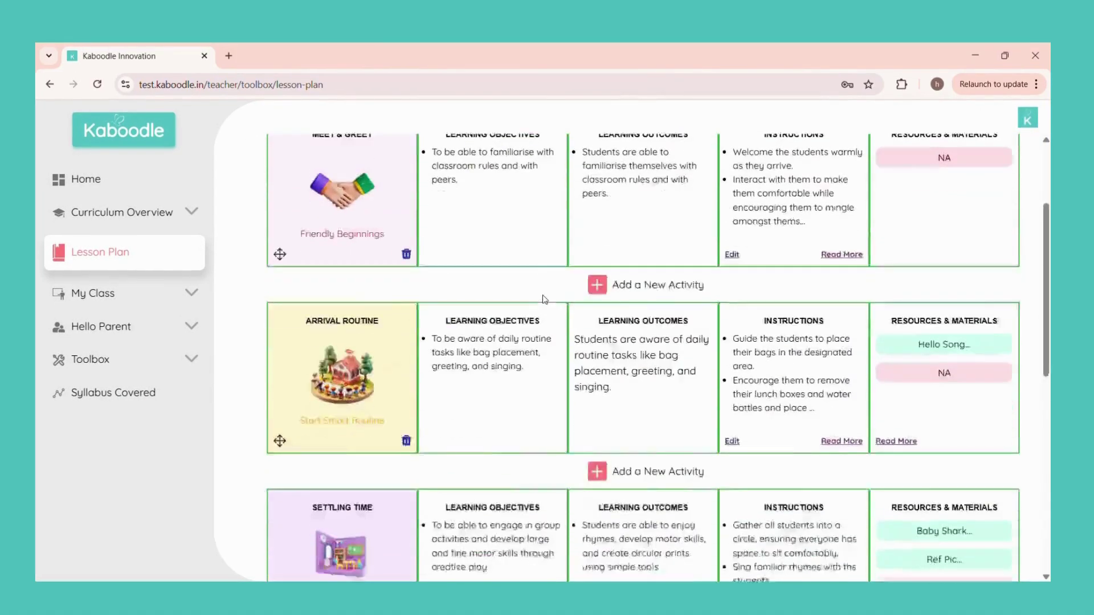
# Step: Submit lesson plan completion for the Day 4 Settling In plan
pyautogui.scroll(3, 639, 270)
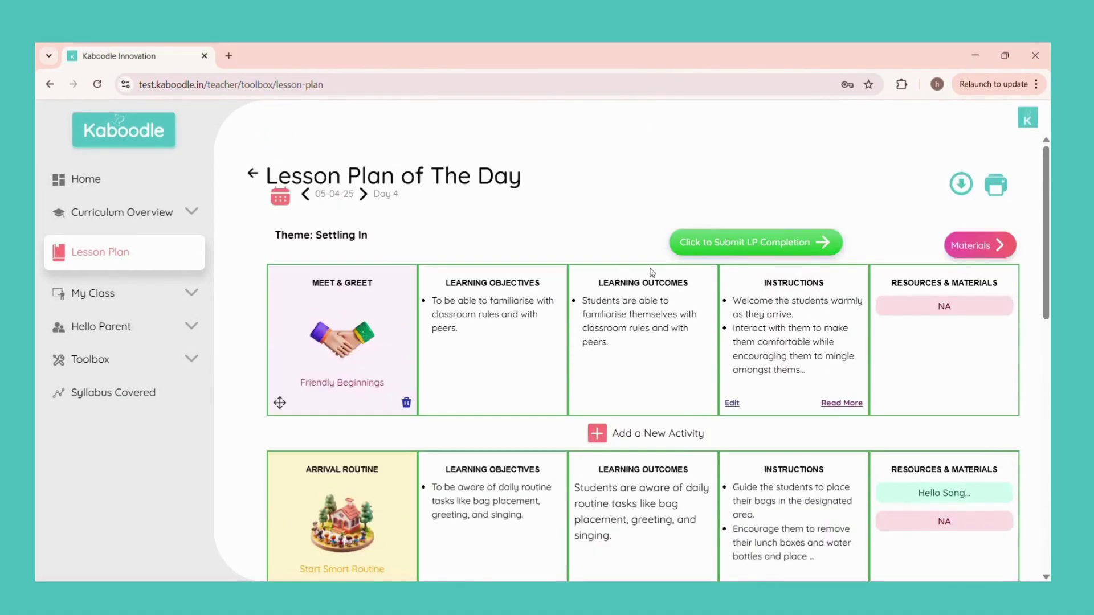
pyautogui.scroll(-3, 655, 274)
pyautogui.scroll(3, 667, 276)
pyautogui.click(711, 245)
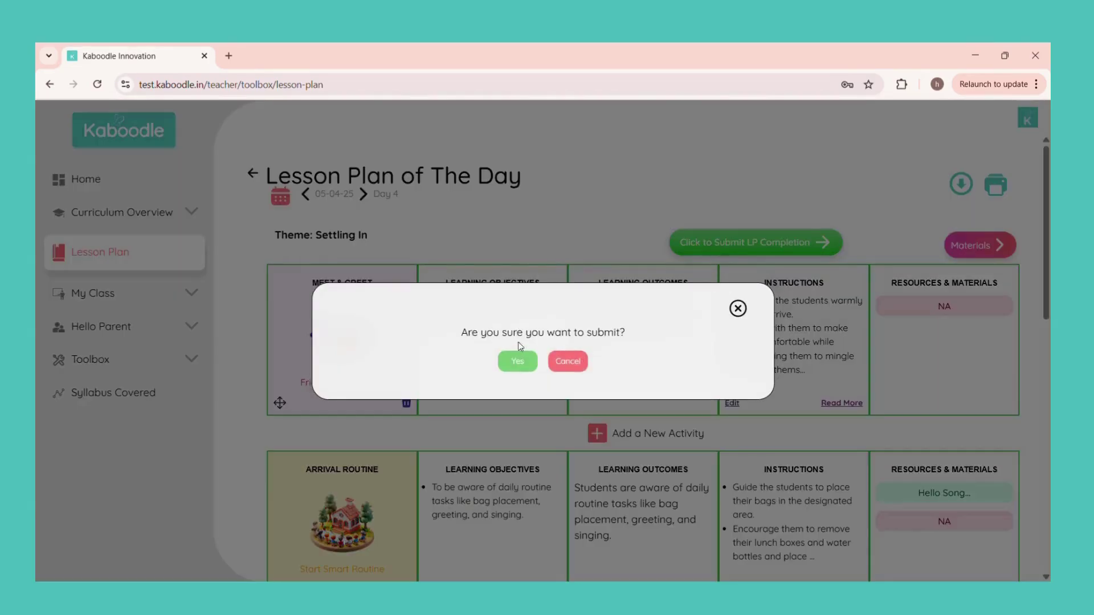